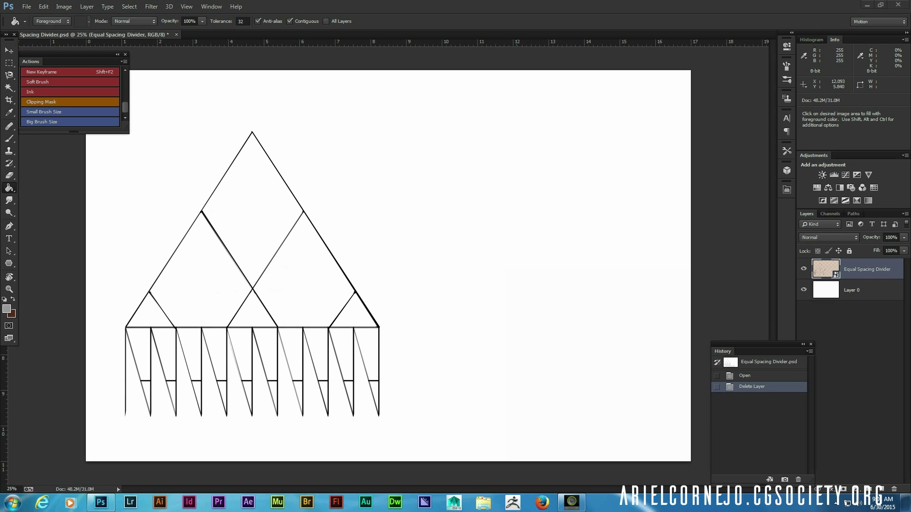
pyautogui.click(415, 298)
pyautogui.click(401, 307)
pyautogui.click(219, 346)
pyautogui.click(297, 273)
pyautogui.click(225, 318)
pyautogui.click(136, 312)
pyautogui.click(304, 304)
# - Move the Equal Spacing Divider layer up and to the right, then stretch it horizontally to 119.30% width
pyautogui.click(9, 50)
pyautogui.moveTo(252, 274)
pyautogui.mouseDown()
pyautogui.moveTo(522, 218)
pyautogui.moveTo(394, 239)
pyautogui.moveTo(215, 246)
pyautogui.moveTo(379, 229)
pyautogui.moveTo(385, 221)
pyautogui.mouseUp()
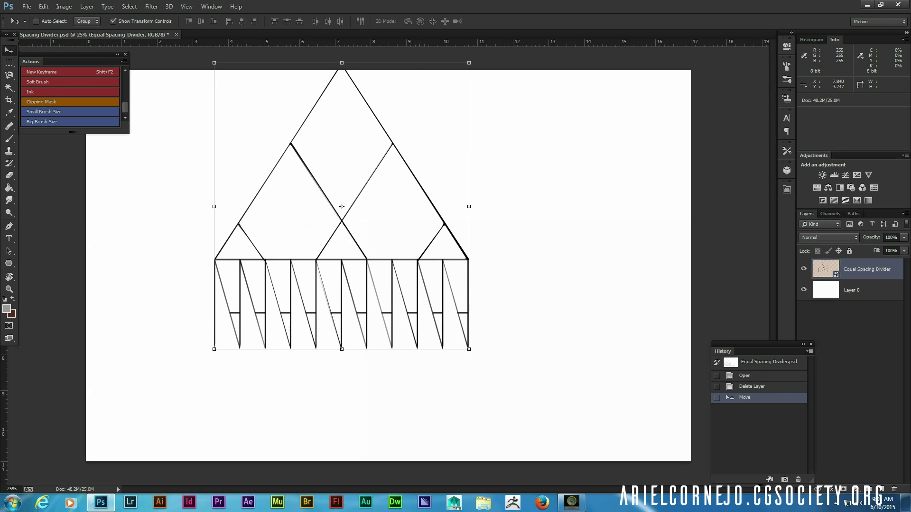
pyautogui.moveTo(470, 204)
pyautogui.mouseDown()
pyautogui.moveTo(676, 206)
pyautogui.moveTo(671, 200)
pyautogui.moveTo(262, 254)
pyautogui.moveTo(238, 272)
pyautogui.moveTo(642, 216)
pyautogui.mouseUp()
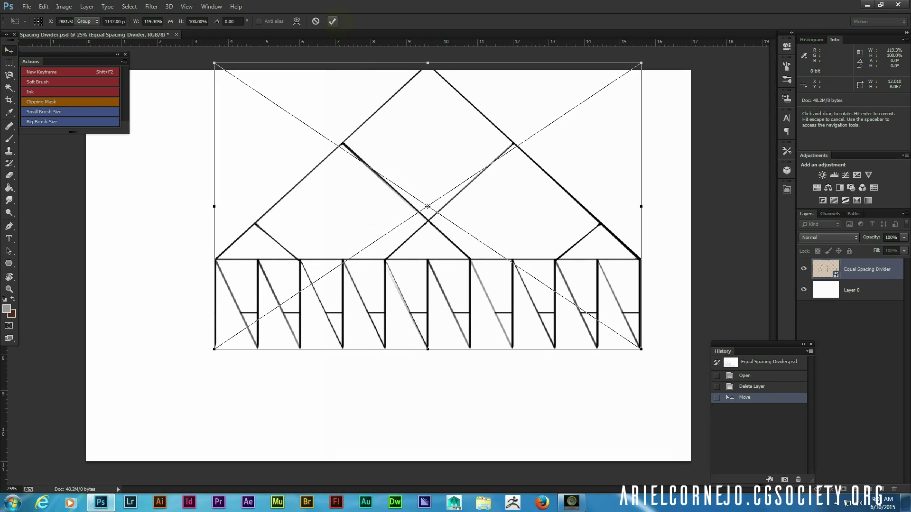
pyautogui.click(332, 21)
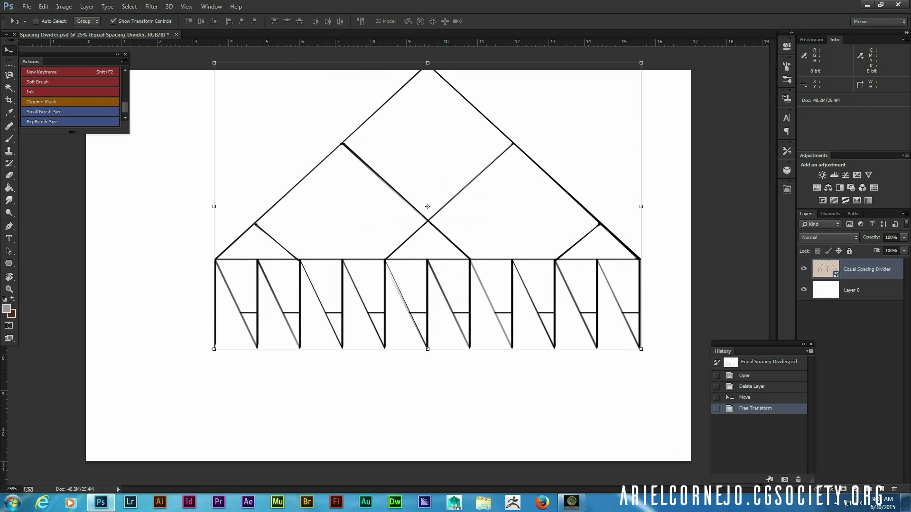
# - On a new layer, make a long horizontal rectangular selection below the divider, fill it with gray and deselect
pyautogui.click(881, 489)
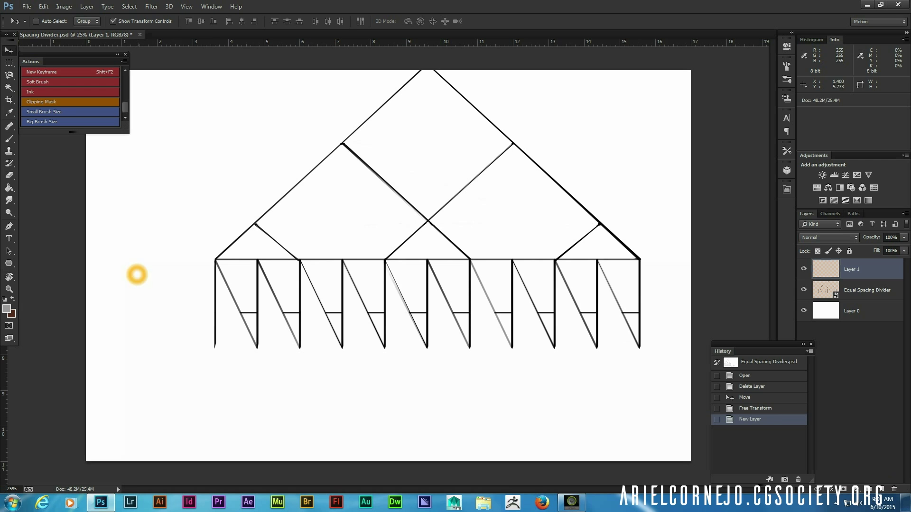
pyautogui.click(12, 65)
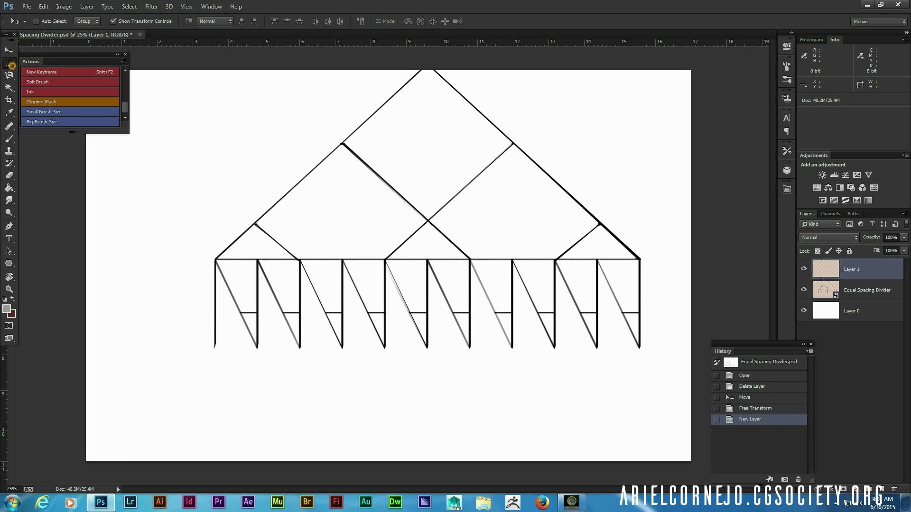
pyautogui.click(174, 372)
pyautogui.click(157, 379)
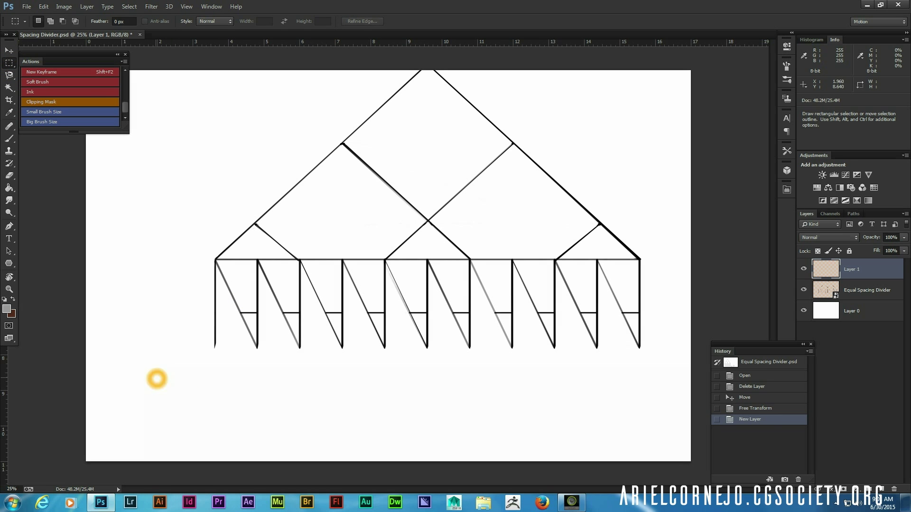
pyautogui.moveTo(145, 381)
pyautogui.mouseDown()
pyautogui.moveTo(478, 411)
pyautogui.moveTo(532, 443)
pyautogui.mouseUp()
pyautogui.click(9, 189)
pyautogui.click(192, 405)
pyautogui.click(128, 6)
pyautogui.click(137, 26)
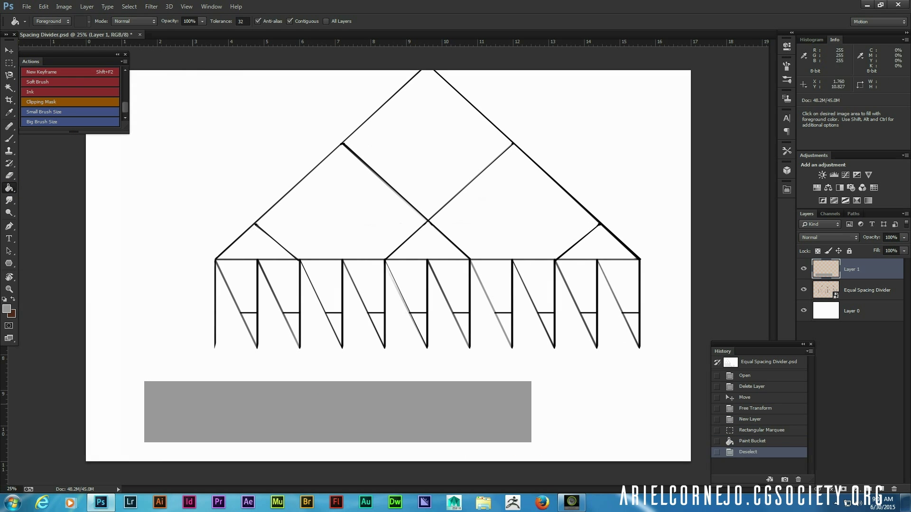
# - Align the Equal Spacing Divider with the gray rectangle's upper edge and scale its width to 108.31% to match the rectangle
pyautogui.click(28, 172)
pyautogui.click(867, 290)
pyautogui.press('v')
pyautogui.moveTo(367, 288)
pyautogui.mouseDown()
pyautogui.moveTo(319, 304)
pyautogui.moveTo(299, 325)
pyautogui.mouseUp()
pyautogui.scroll(2, 124, 450)
pyautogui.moveTo(124, 451)
pyautogui.mouseDown()
pyautogui.moveTo(262, 366)
pyautogui.moveTo(187, 455)
pyautogui.mouseUp()
pyautogui.moveTo(400, 270); pyautogui.dragTo(400, 271)
pyautogui.hotkey('ctrl', '-')
pyautogui.hotkey('ctrl', '-')
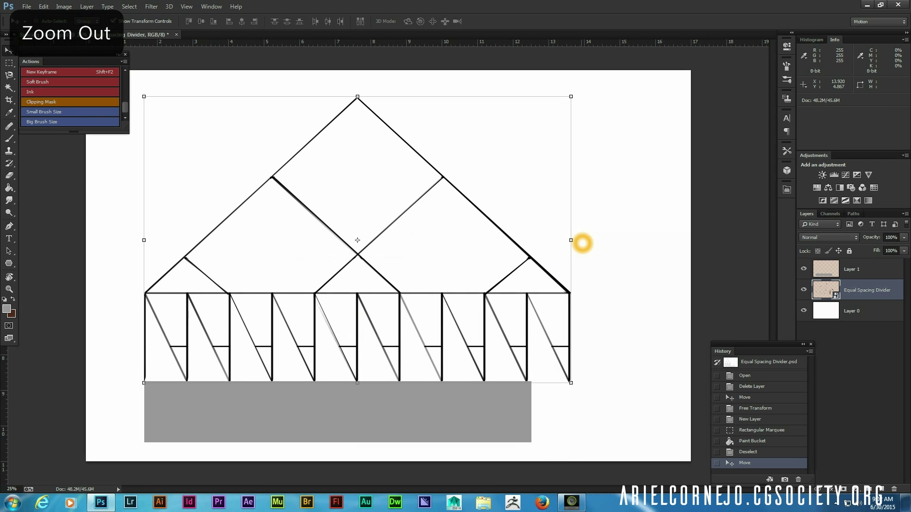
pyautogui.moveTo(572, 241); pyautogui.dragTo(531, 240)
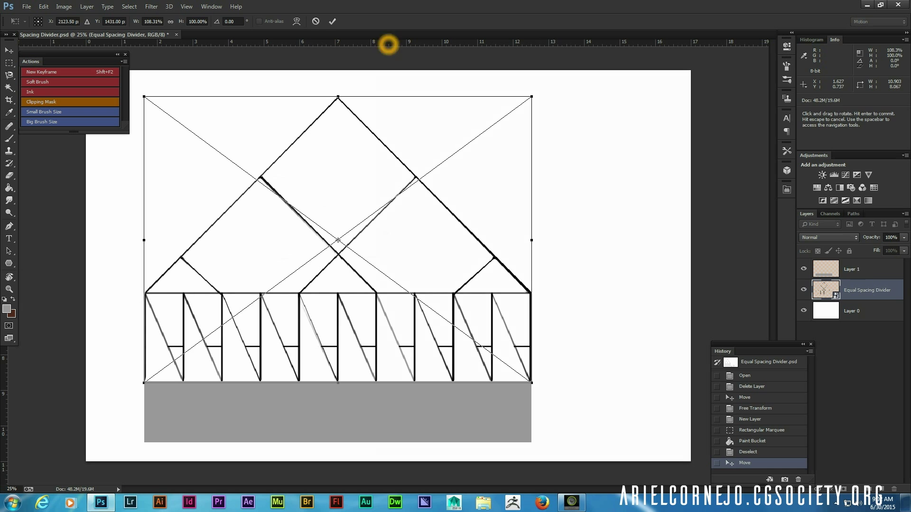
pyautogui.click(332, 21)
# - Add a new layer above the gray rectangle's layer and set the foreground color to black
pyautogui.click(852, 269)
pyautogui.click(881, 488)
pyautogui.click(6, 309)
pyautogui.click(488, 445)
pyautogui.press('Return')
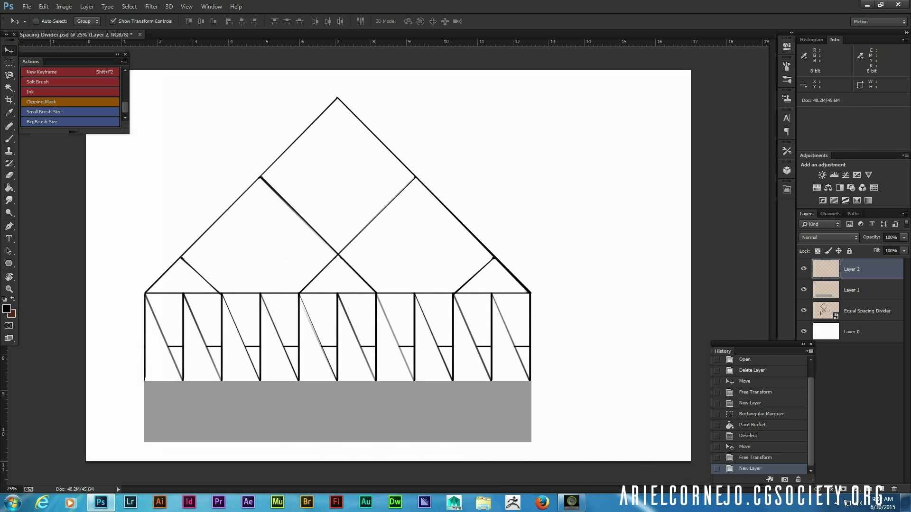
# - Set up the Brush tool with 44% flow and a size of 15
pyautogui.press('b')
pyautogui.click(261, 21)
pyautogui.click(280, 32)
pyautogui.rightClick(200, 390)
pyautogui.press('Escape')
pyautogui.press('[')
pyautogui.press('[')
pyautogui.press('[')
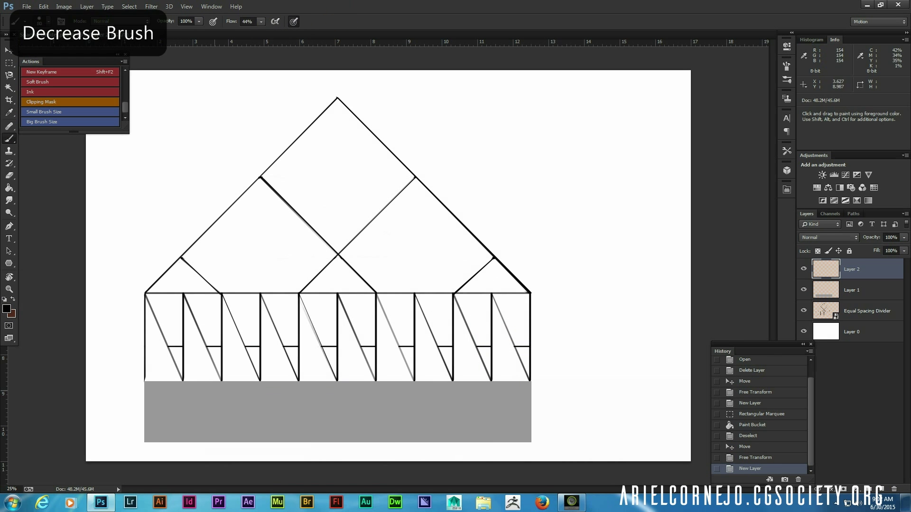
pyautogui.press('[')
# - Paint straight vertical lines across the gray rectangle at the divider's first five interior marks
pyautogui.moveTo(183, 381); pyautogui.dragTo(183, 442)
pyautogui.moveTo(221, 382); pyautogui.dragTo(221, 442)
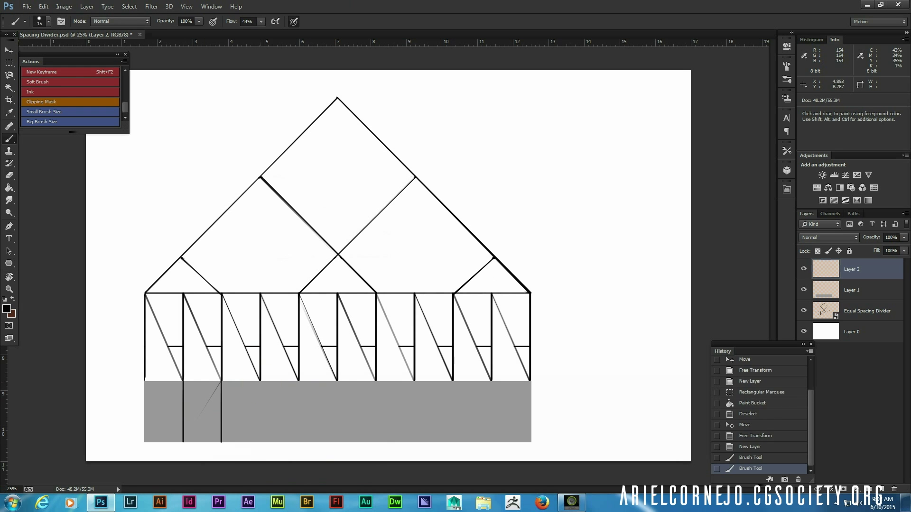
pyautogui.click(260, 381)
pyautogui.keyDown('shift'); pyautogui.click(260, 443); pyautogui.keyUp('shift')
pyautogui.click(298, 382)
pyautogui.keyDown('shift'); pyautogui.click(298, 442); pyautogui.keyUp('shift')
pyautogui.click(336, 382)
pyautogui.keyDown('shift'); pyautogui.click(337, 442); pyautogui.keyUp('shift')
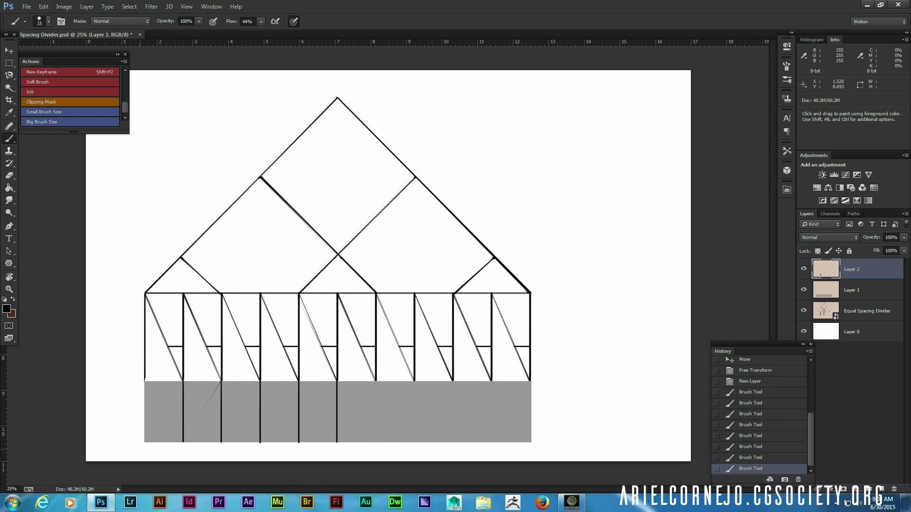
# - Set the document grid preferences to a gridline every 1 inch with 2 subdivisions
pyautogui.click(859, 310)
pyautogui.click(16, 49)
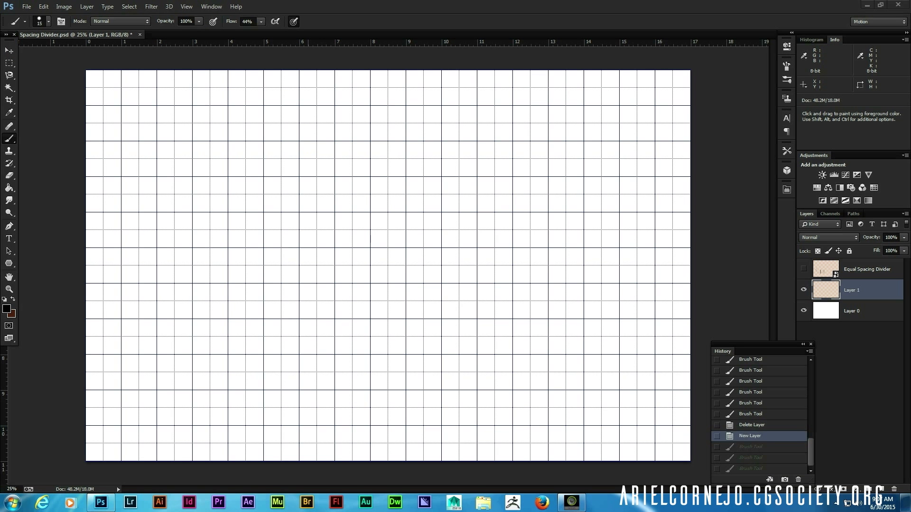
pyautogui.click(44, 6)
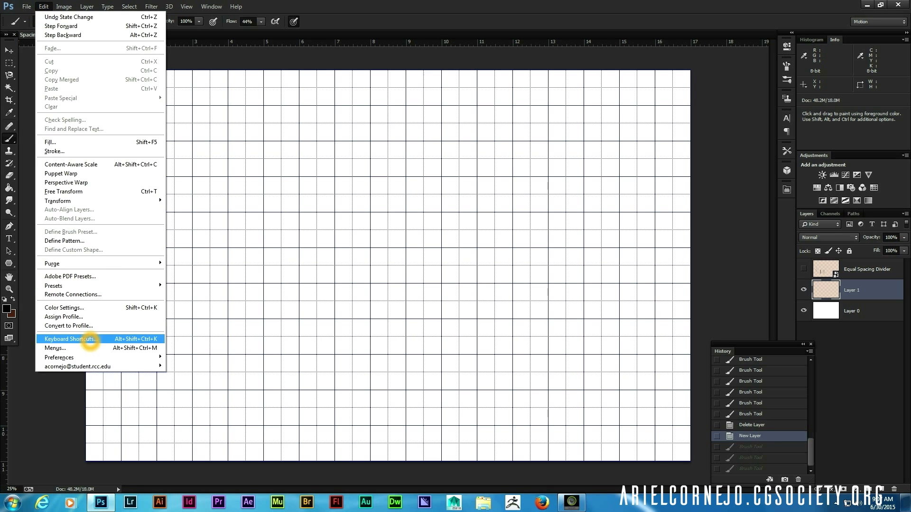
pyautogui.moveTo(90, 358)
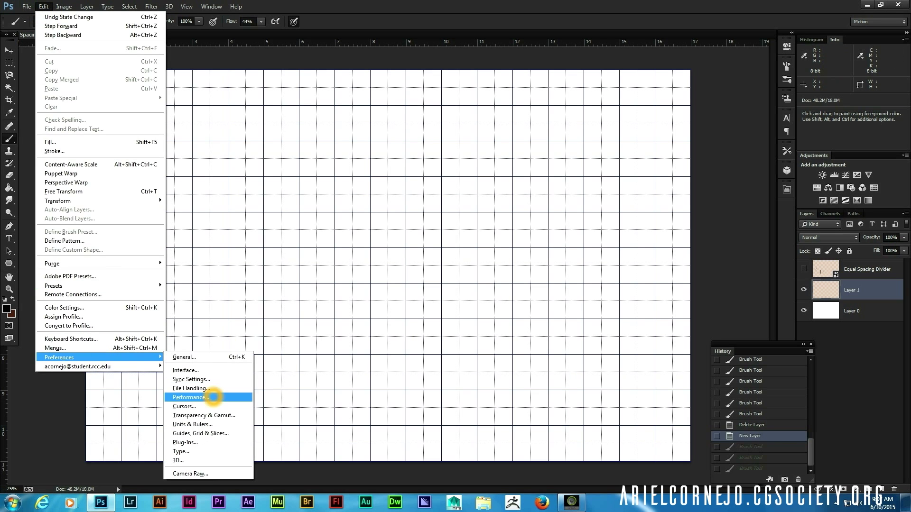
pyautogui.click(209, 433)
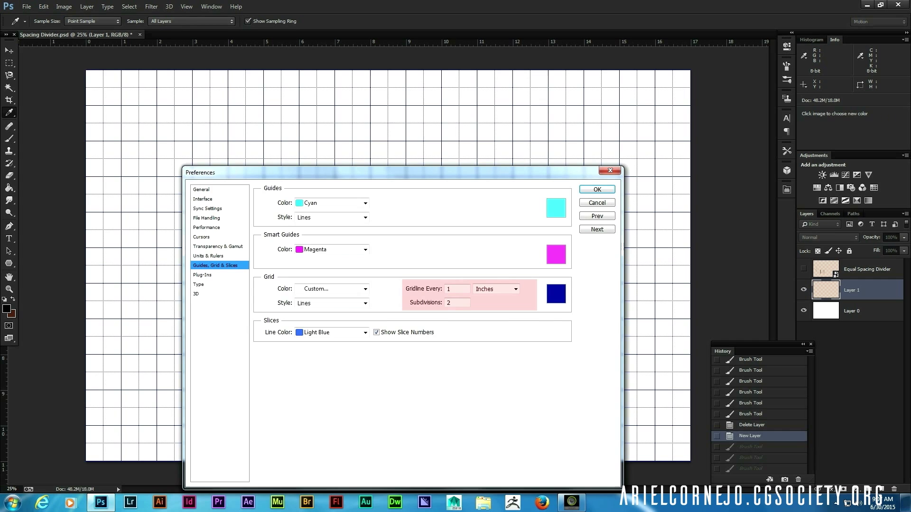
pyautogui.click(459, 288)
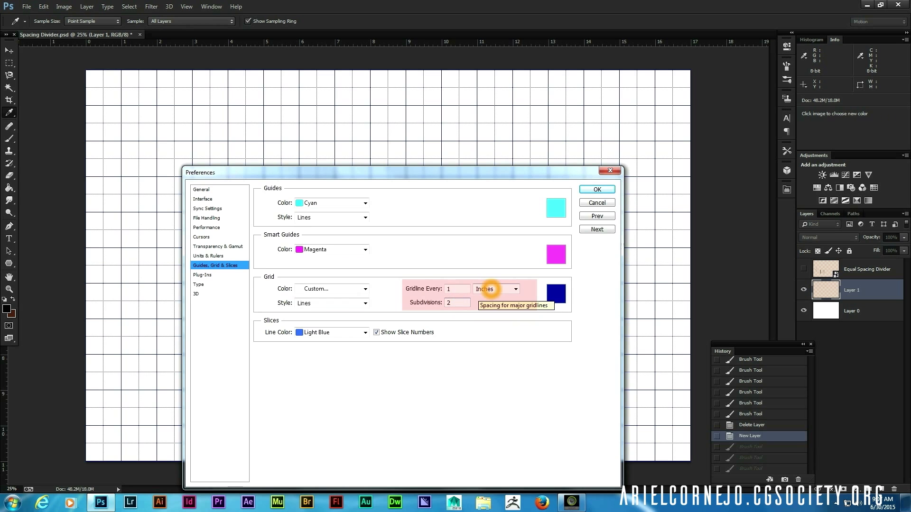
pyautogui.click(597, 189)
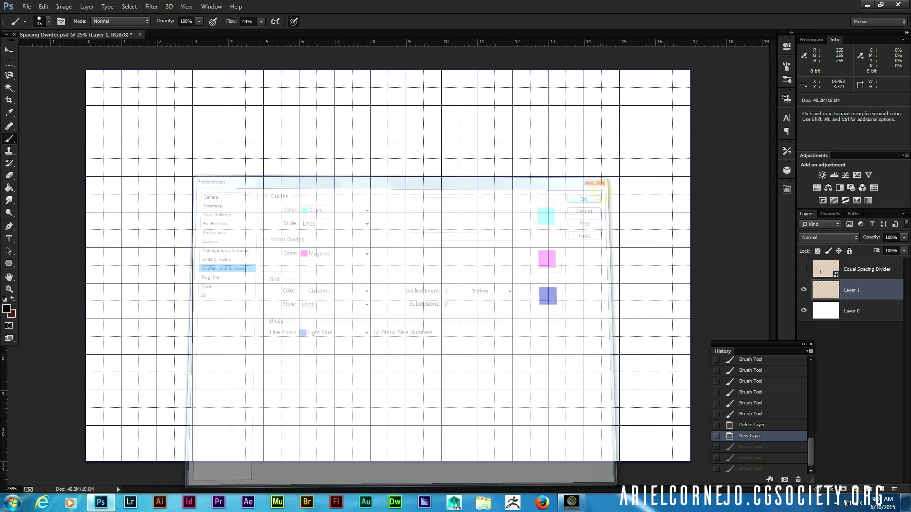
# - Turn on snapping with the grid as a snap target
pyautogui.click(186, 6)
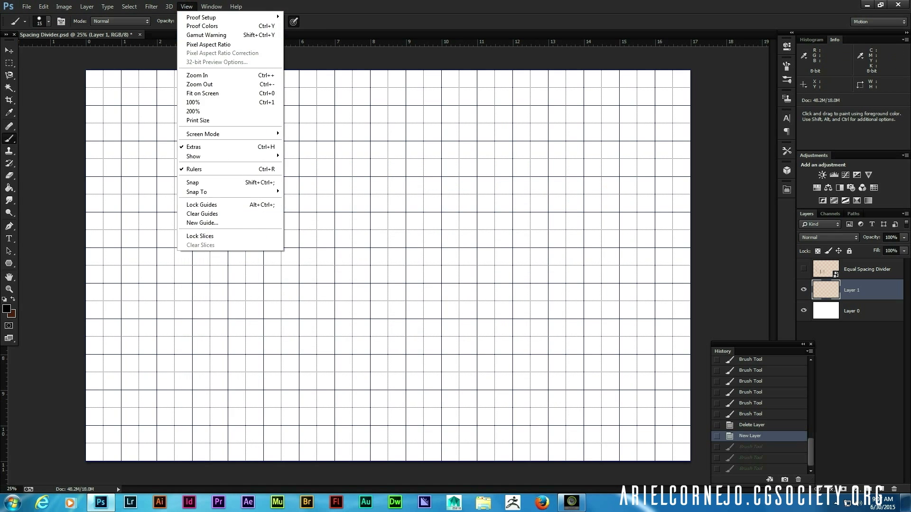
pyautogui.click(219, 192)
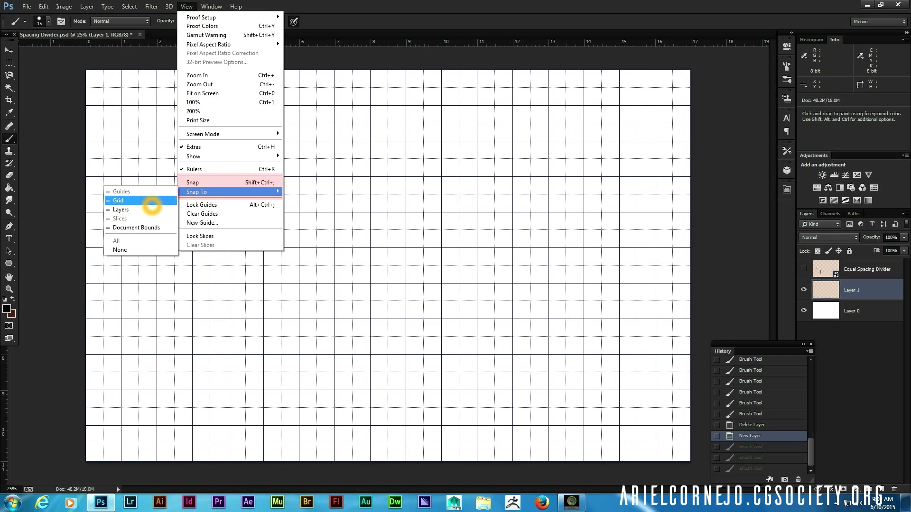
pyautogui.click(202, 183)
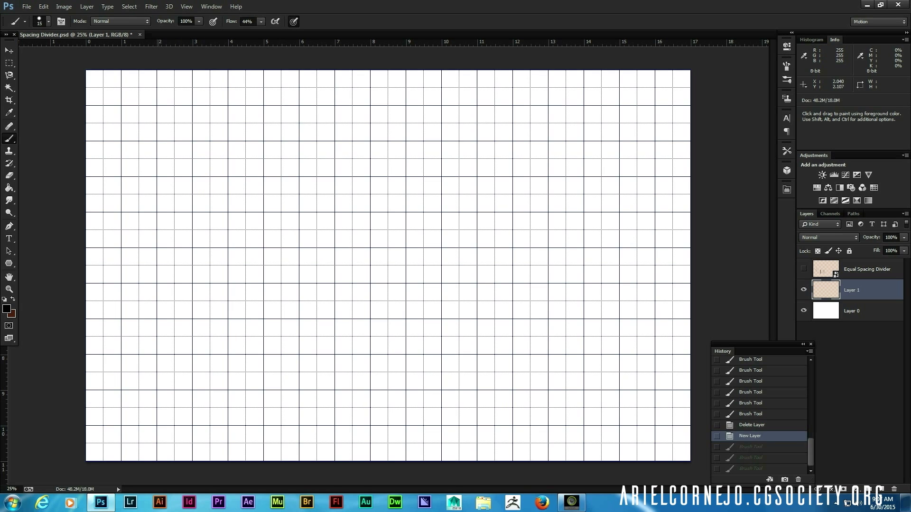
# - Paint eleven vertical lines on Layer 1, one inch apart from the 2-inch to the 12-inch mark, each 5 inches tall
pyautogui.keyDown('shift'); pyautogui.click(158, 143); pyautogui.keyUp('shift')
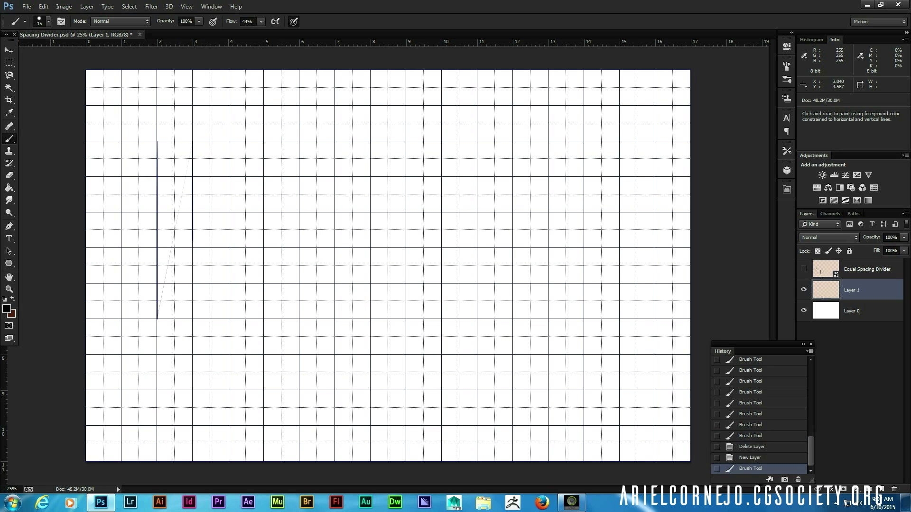
pyautogui.keyDown('shift'); pyautogui.click(228, 141); pyautogui.keyUp('shift')
pyautogui.keyDown('shift'); pyautogui.click(228, 319); pyautogui.keyUp('shift')
pyautogui.keyDown('shift'); pyautogui.click(264, 141); pyautogui.keyUp('shift')
pyautogui.keyDown('shift'); pyautogui.click(263, 319); pyautogui.keyUp('shift')
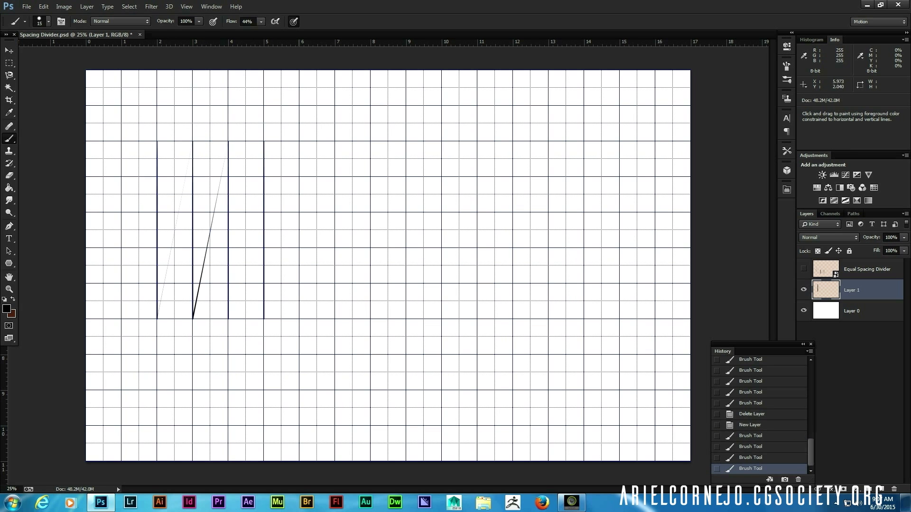
pyautogui.keyDown('shift'); pyautogui.click(300, 141); pyautogui.keyUp('shift')
pyautogui.keyDown('shift'); pyautogui.click(299, 319); pyautogui.keyUp('shift')
pyautogui.keyDown('shift'); pyautogui.click(335, 144); pyautogui.keyUp('shift')
pyautogui.moveTo(336, 144); pyautogui.dragTo(335, 319)
pyautogui.moveTo(371, 141); pyautogui.dragTo(370, 319)
pyautogui.moveTo(406, 141); pyautogui.dragTo(406, 319)
pyautogui.moveTo(441, 141); pyautogui.dragTo(442, 319)
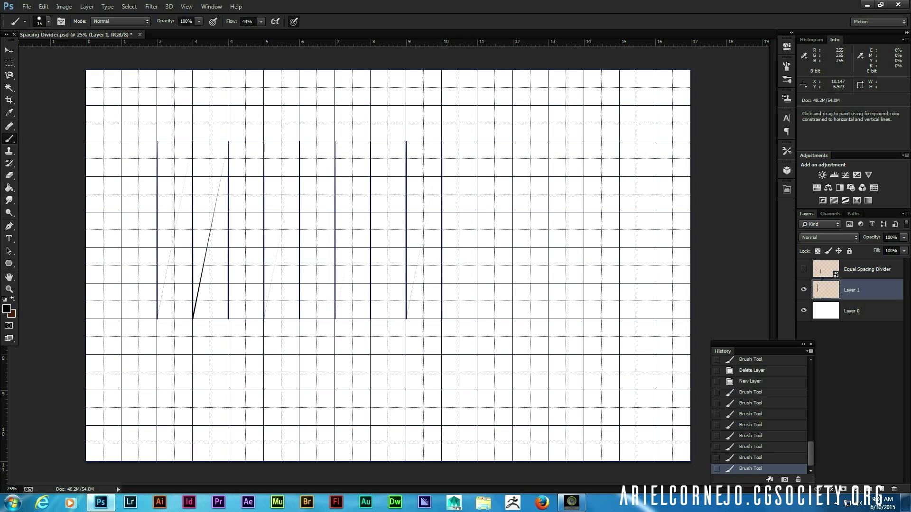
pyautogui.moveTo(477, 141); pyautogui.dragTo(477, 319)
pyautogui.moveTo(513, 141); pyautogui.dragTo(513, 319)
pyautogui.click(751, 296)
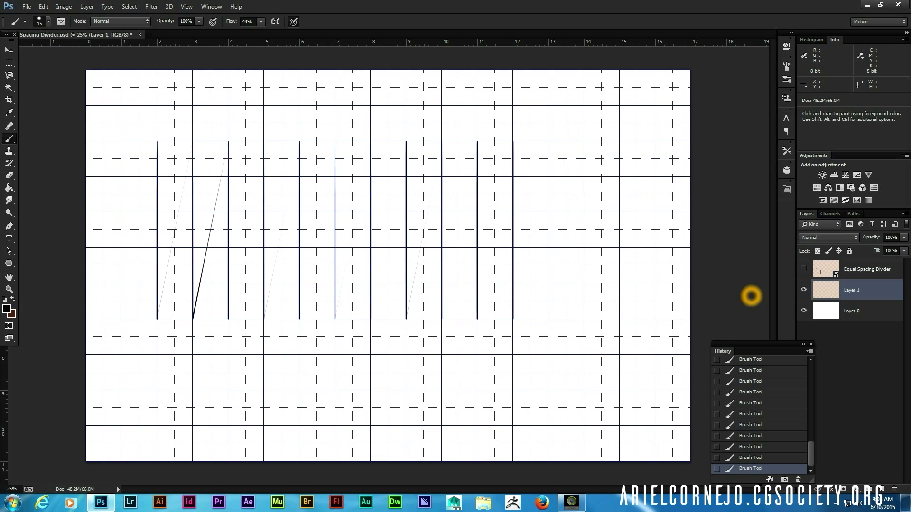
pyautogui.click(850, 276)
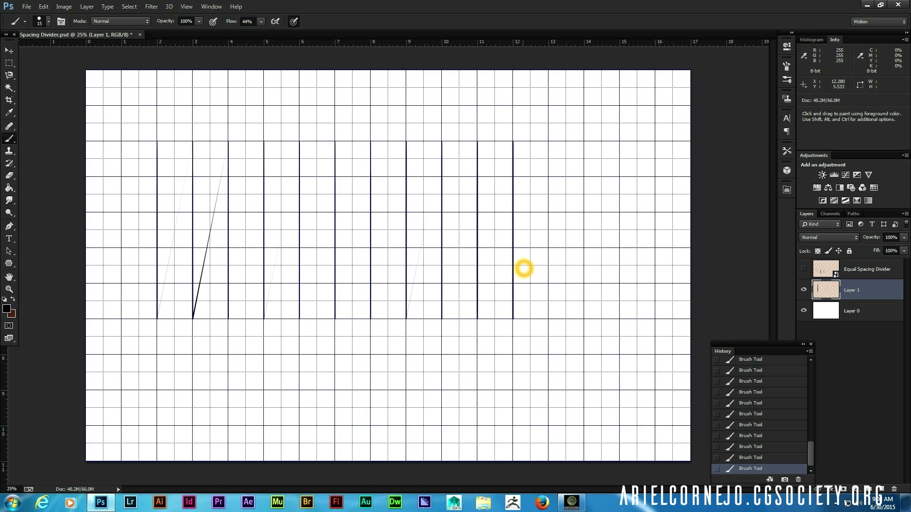
# - Erase the overshooting lower ends of the vertical lines using the Eraser at size 50 and 76% flow
pyautogui.hotkey('ctrl', '+')
pyautogui.hotkey('ctrl', '+')
pyautogui.moveTo(343, 353)
pyautogui.mouseDown()
pyautogui.moveTo(537, 244)
pyautogui.moveTo(541, 254)
pyautogui.mouseUp()
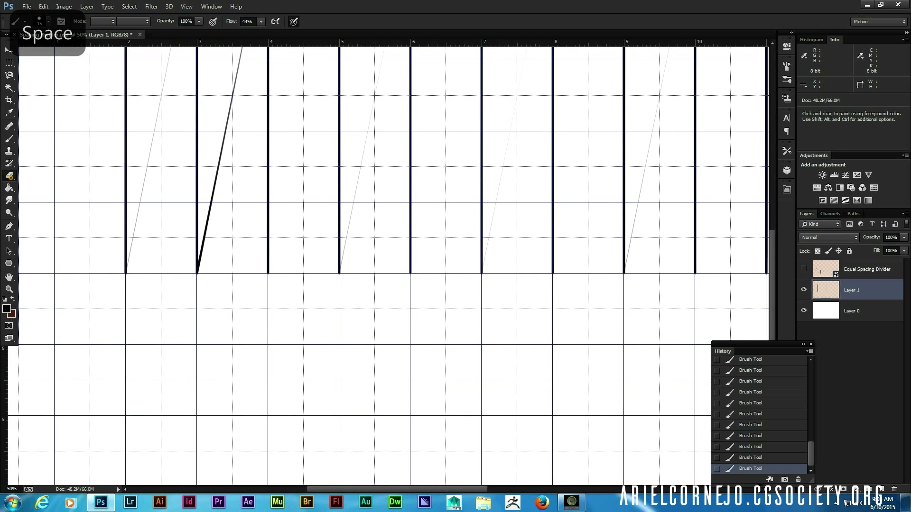
pyautogui.press('e')
pyautogui.press('[')
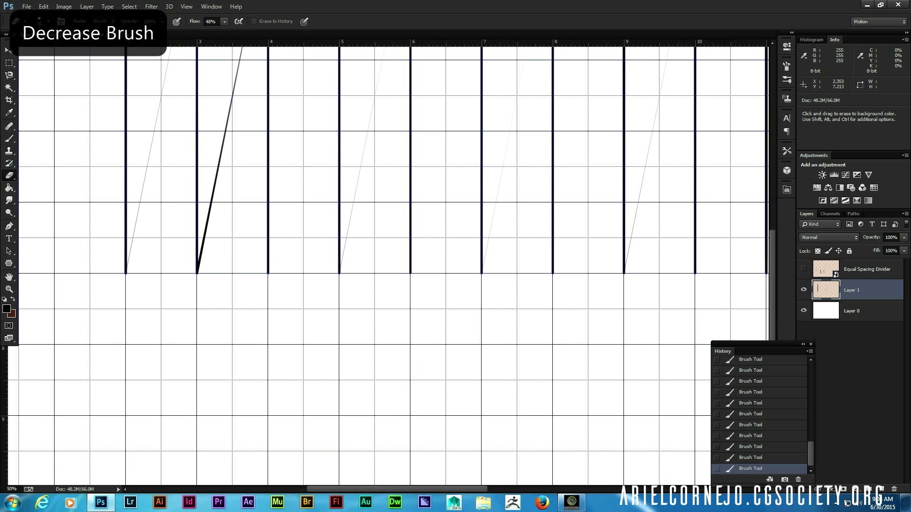
pyautogui.click(225, 23)
pyautogui.click(240, 33)
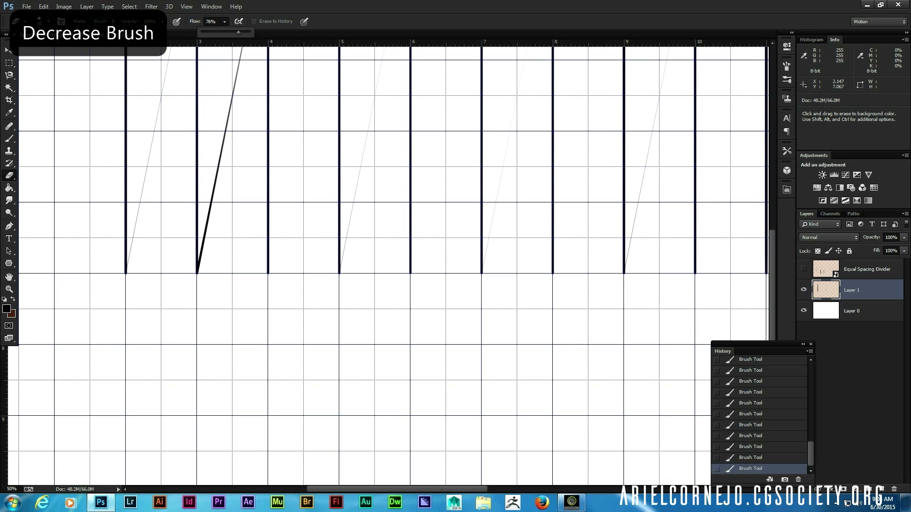
pyautogui.press('[')
pyautogui.press('[')
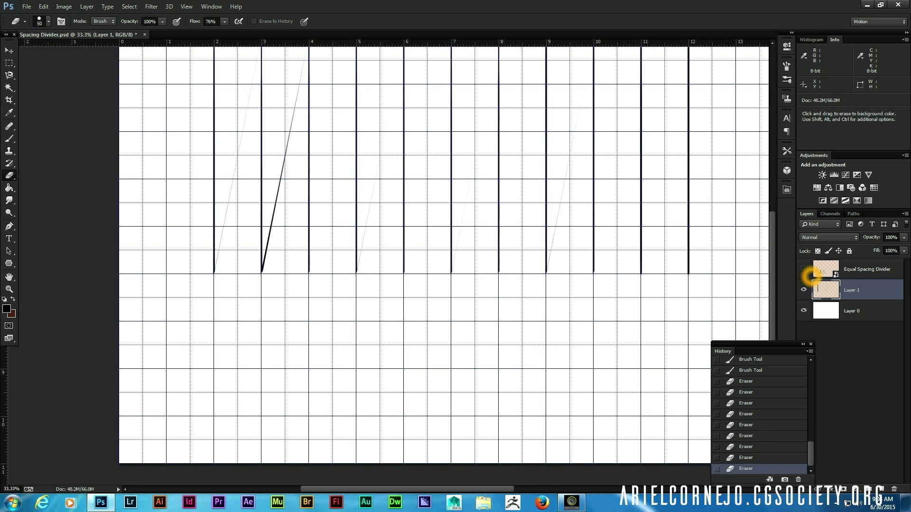
# - Convert the layer with the vertical lines to a smart object and switch to the Move tool
pyautogui.hotkey('ctrl', '-')
pyautogui.hotkey('ctrl', '-')
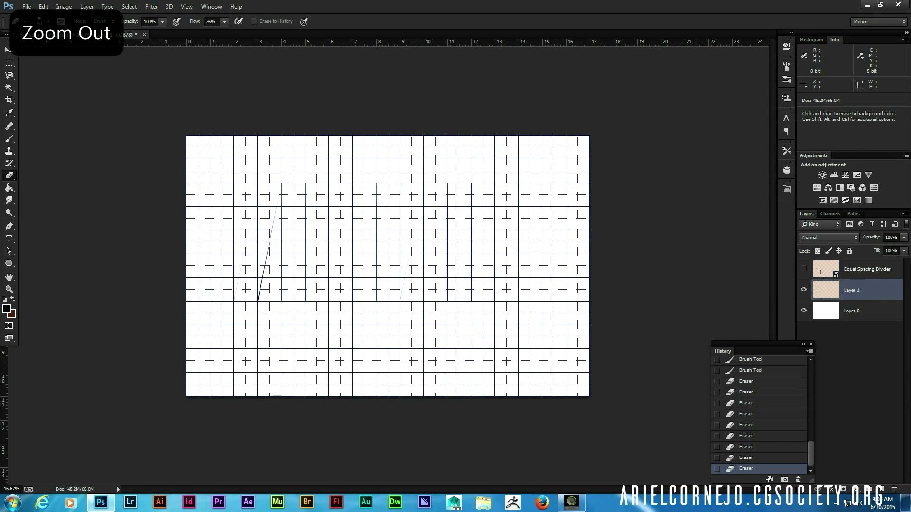
pyautogui.rightClick(856, 288)
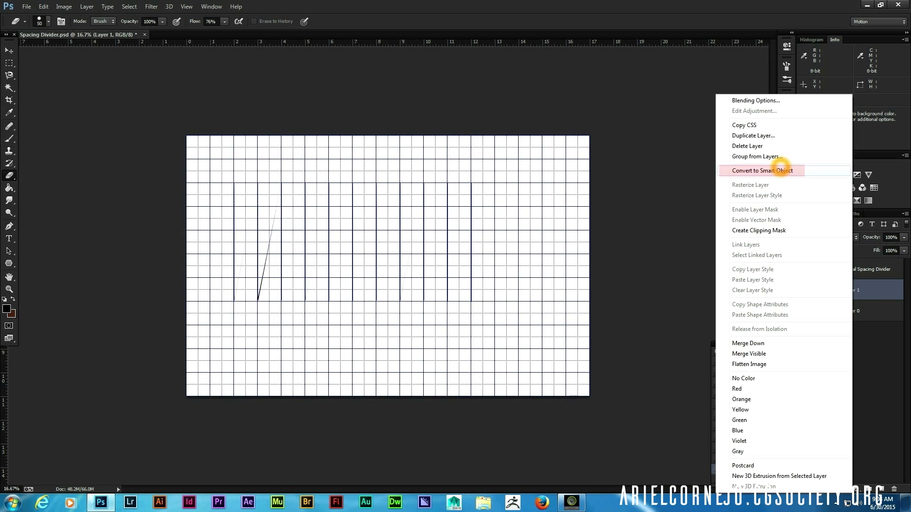
pyautogui.click(781, 170)
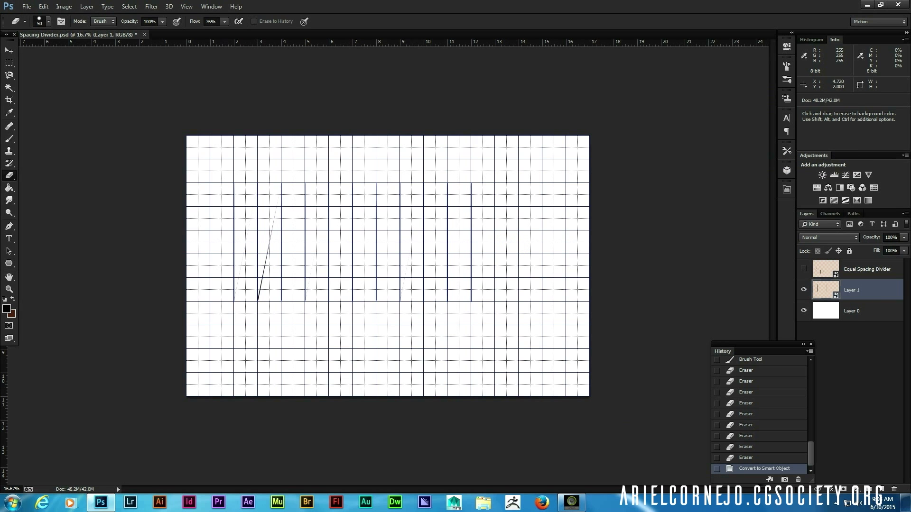
pyautogui.click(9, 50)
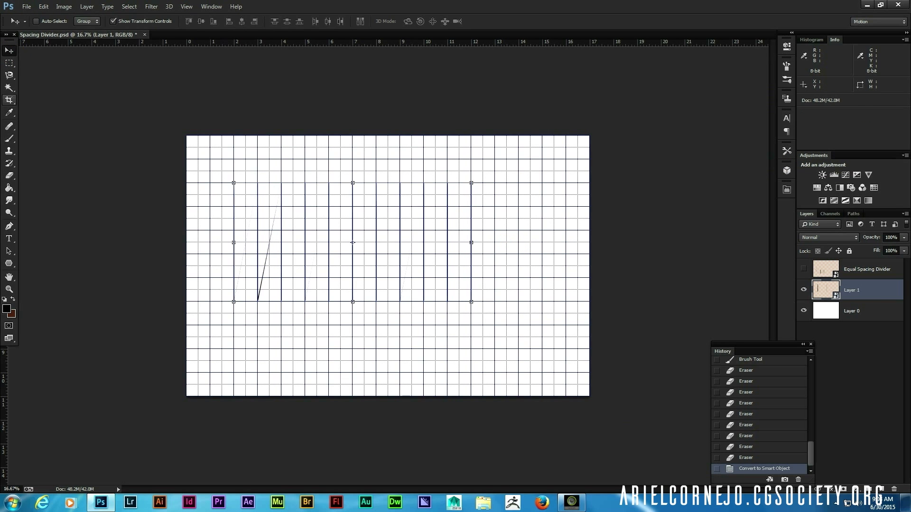
# - Stretch the divider smart object on Layer 1 horizontally to about 13.8 inches wide, keeping its first line at the 2-inch mark
pyautogui.moveTo(471, 243); pyautogui.dragTo(561, 242)
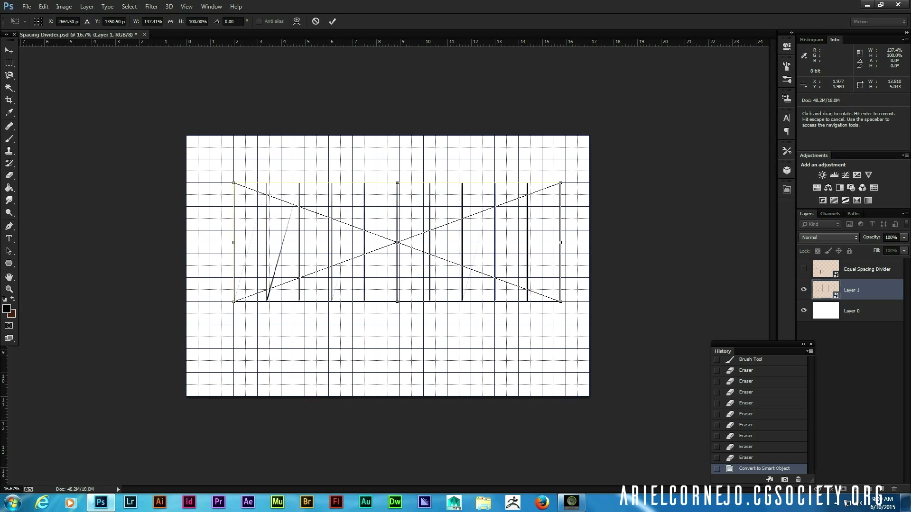
pyautogui.press('Return')
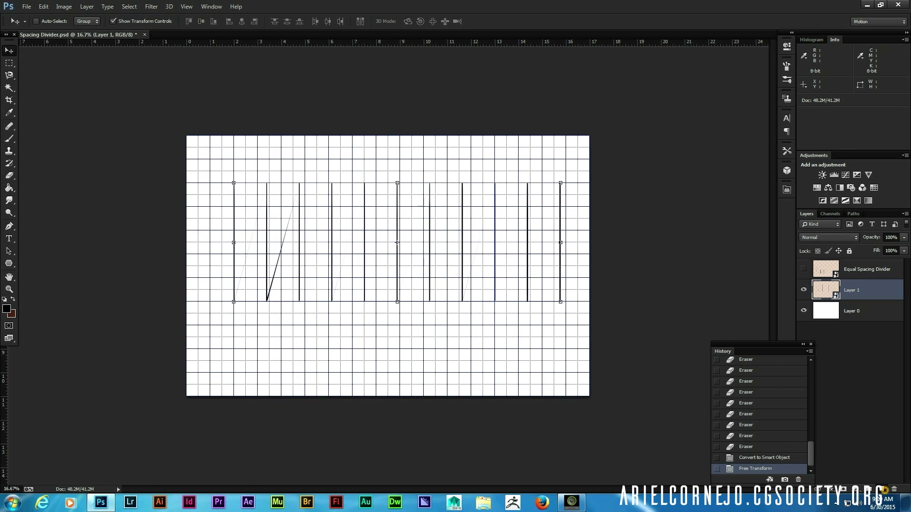
# - Add a new layer above the divider for painting with the Brush and hide the grid
pyautogui.click(882, 489)
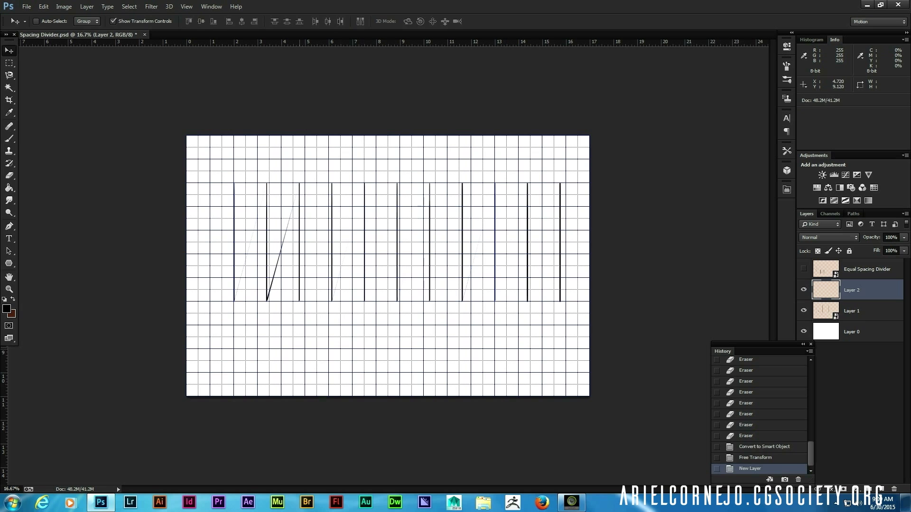
pyautogui.press('b')
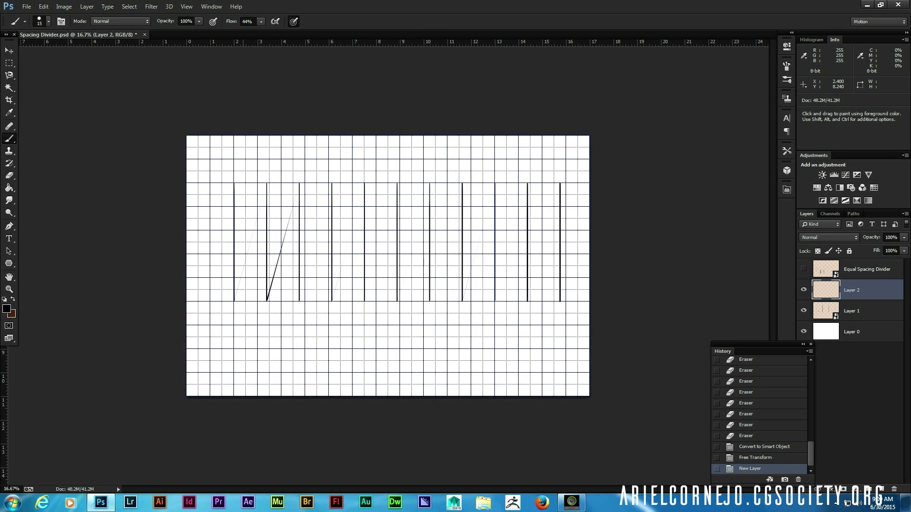
pyautogui.click(245, 331)
pyautogui.click(187, 6)
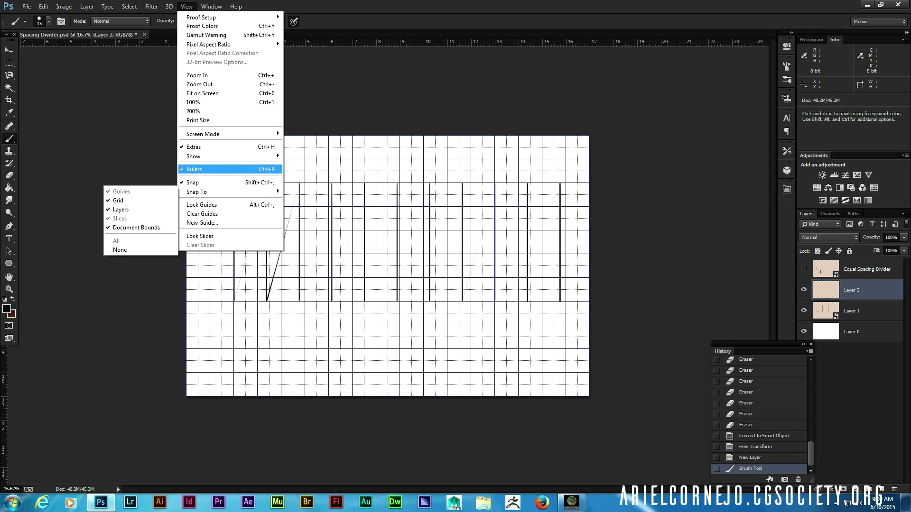
pyautogui.click(250, 156)
pyautogui.click(104, 182)
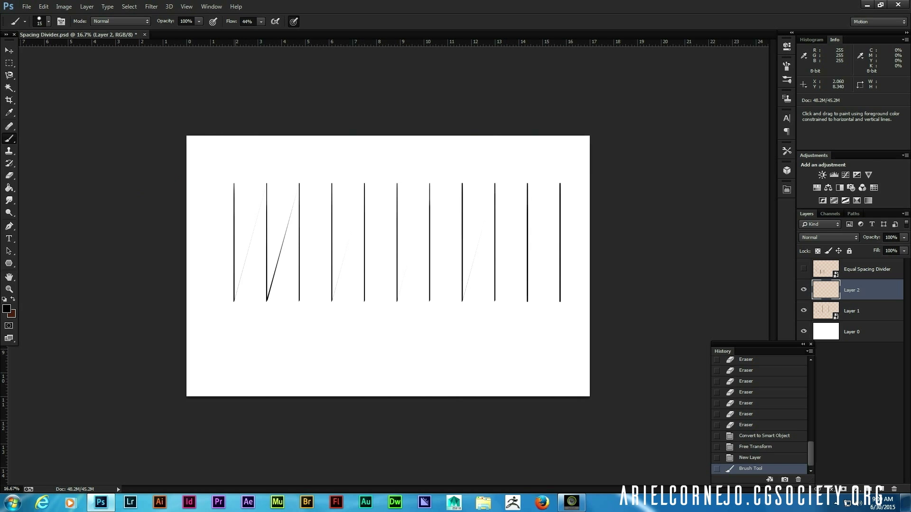
# - Paint a rectangular outline about 10.4 inches wide and 2 inches tall on Layer 2 below the divider lines
pyautogui.moveTo(236, 332)
pyautogui.mouseDown()
pyautogui.moveTo(236, 380)
pyautogui.moveTo(481, 381)
pyautogui.moveTo(481, 335)
pyautogui.mouseUp()
pyautogui.keyDown('shift'); pyautogui.click(235, 332); pyautogui.keyUp('shift')
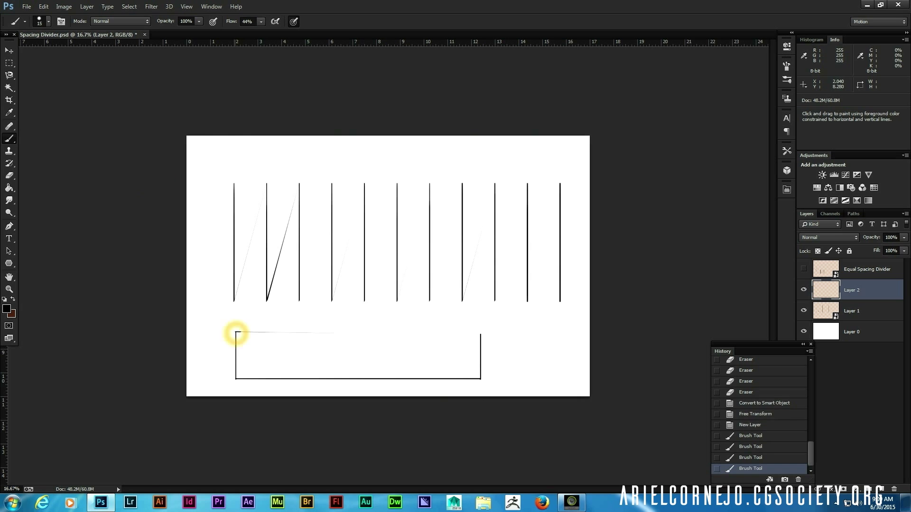
pyautogui.moveTo(236, 332)
pyautogui.mouseDown()
pyautogui.moveTo(480, 333)
pyautogui.moveTo(491, 346)
pyautogui.mouseUp()
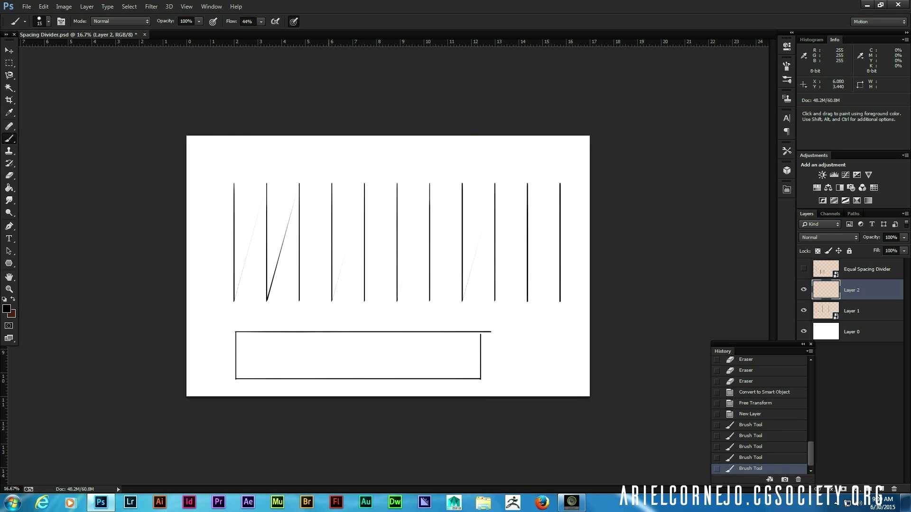
# - With snapping turned off, place the divider on the rectangle's upper edge and scale it to about 10.4 inches wide, matching the rectangle
pyautogui.click(186, 7)
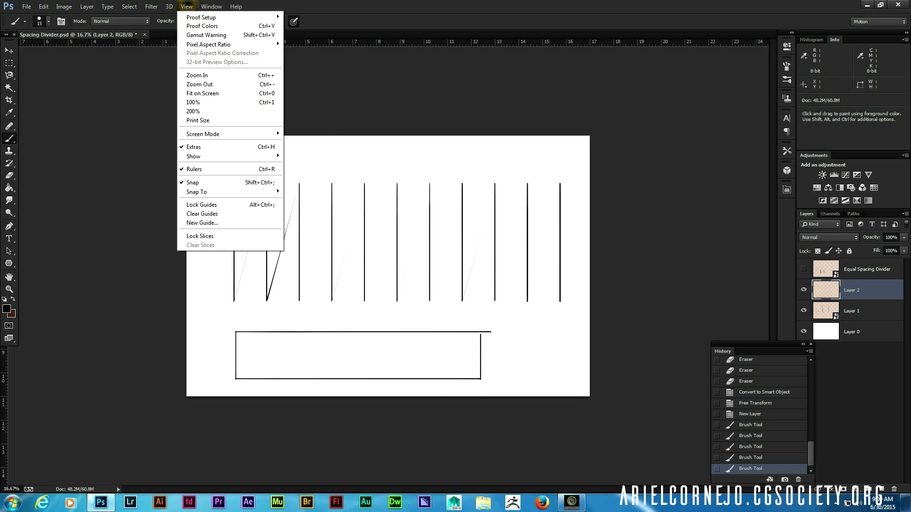
pyautogui.click(256, 185)
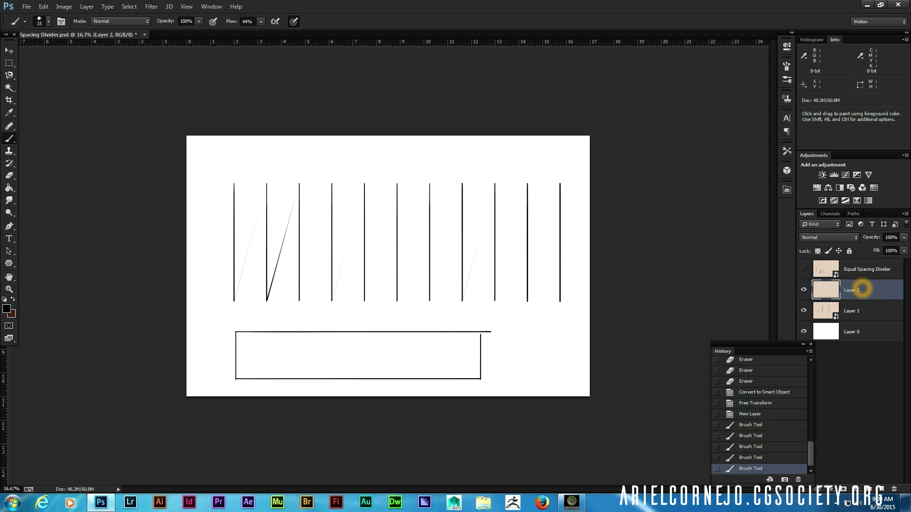
pyautogui.click(861, 309)
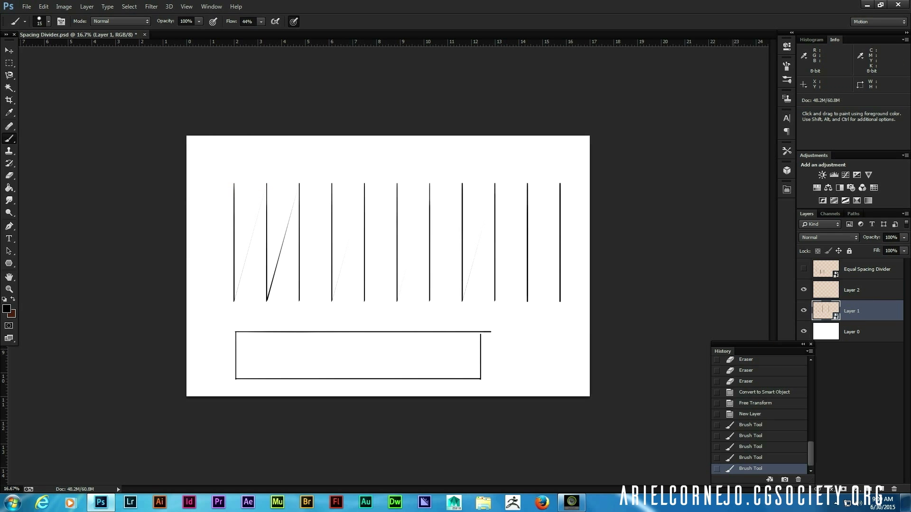
pyautogui.press('v')
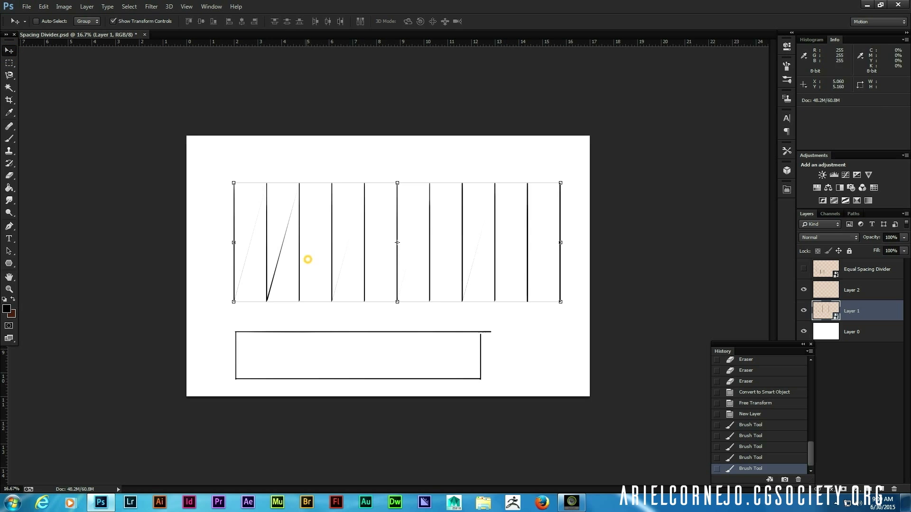
pyautogui.moveTo(308, 259); pyautogui.dragTo(309, 291)
pyautogui.moveTo(562, 274); pyautogui.dragTo(485, 302)
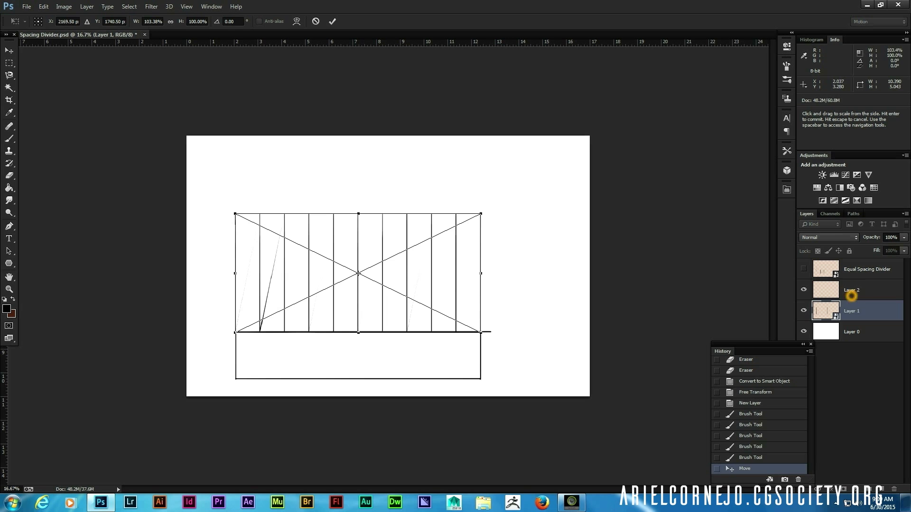
pyautogui.click(332, 21)
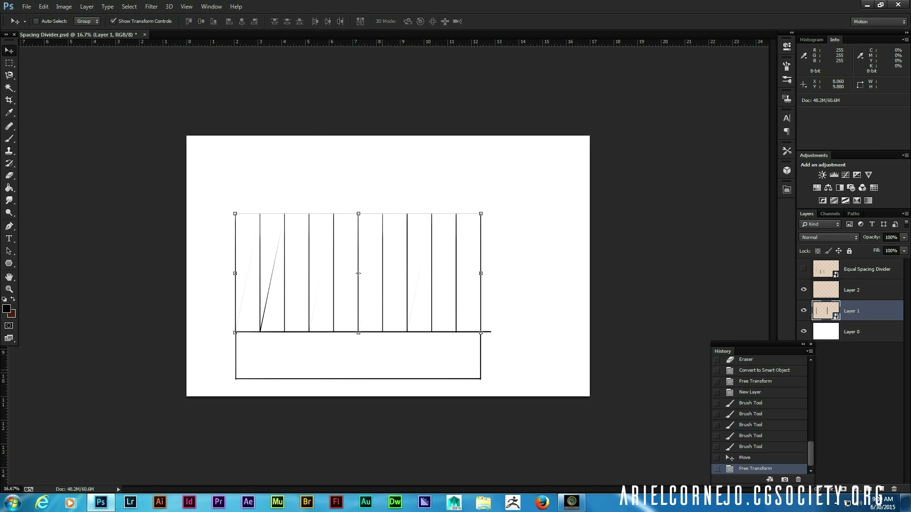
# - Paint four vertical division lines on Layer 2 through the rectangle, continuing the divider's second to fifth lines
pyautogui.click(863, 291)
pyautogui.press('b')
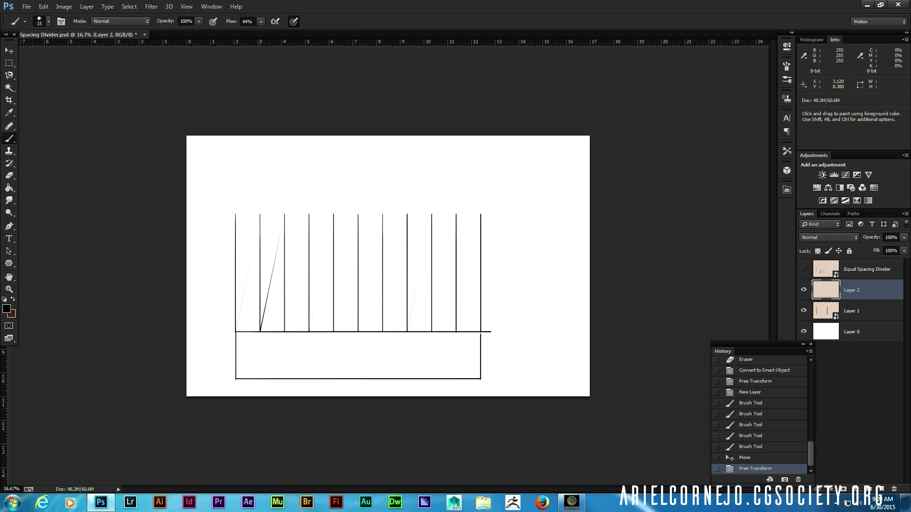
pyautogui.click(284, 332)
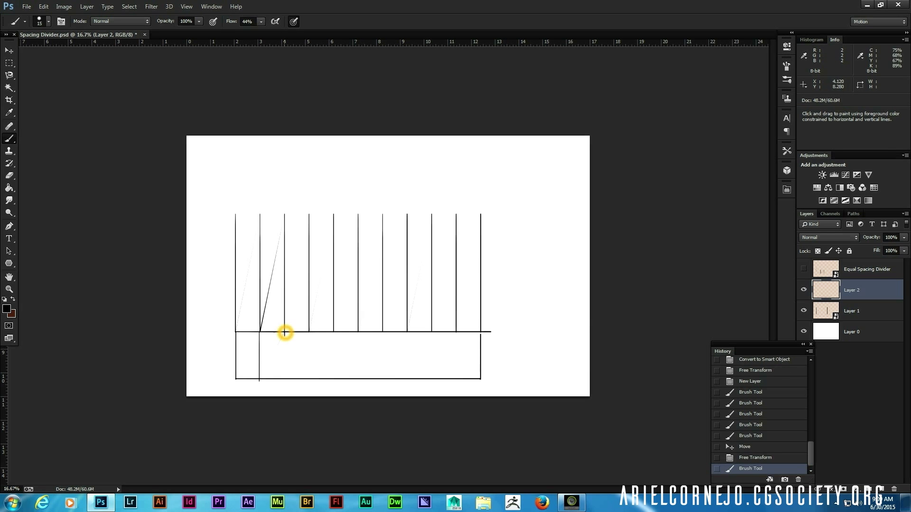
pyautogui.keyDown('shift'); pyautogui.click(284, 379); pyautogui.keyUp('shift')
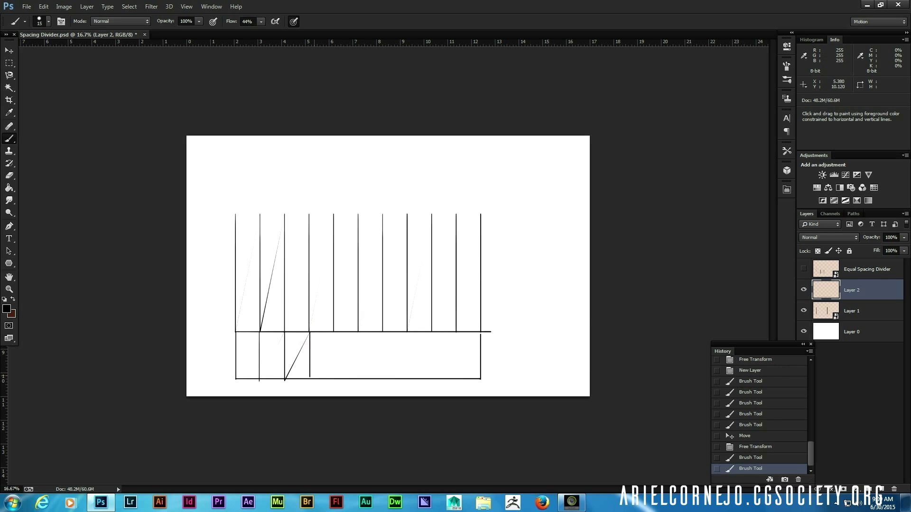
pyautogui.moveTo(314, 376); pyautogui.dragTo(314, 378)
pyautogui.click(335, 374)
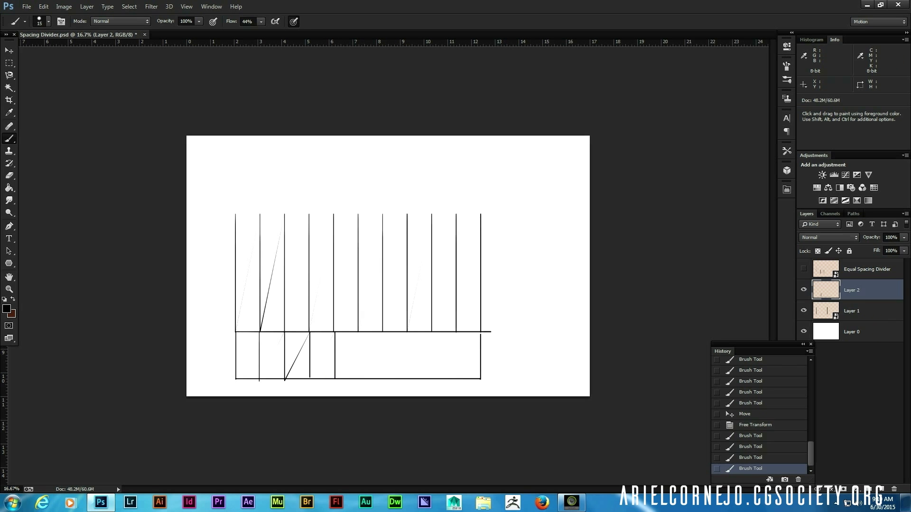
# - Move the divider's first line onto the fourth painted division and scale it to about 6.17 inches wide, ending at the rectangle's far side
pyautogui.click(875, 319)
pyautogui.click(8, 53)
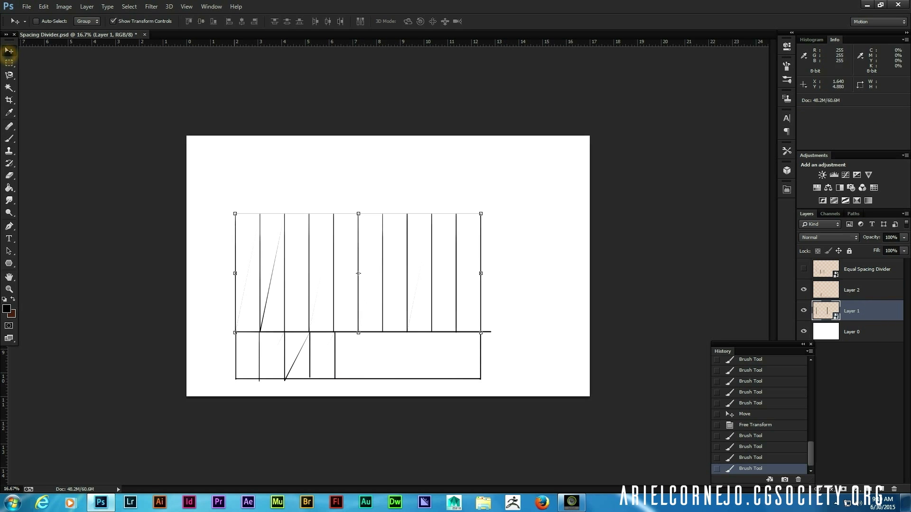
pyautogui.moveTo(293, 277); pyautogui.dragTo(392, 279)
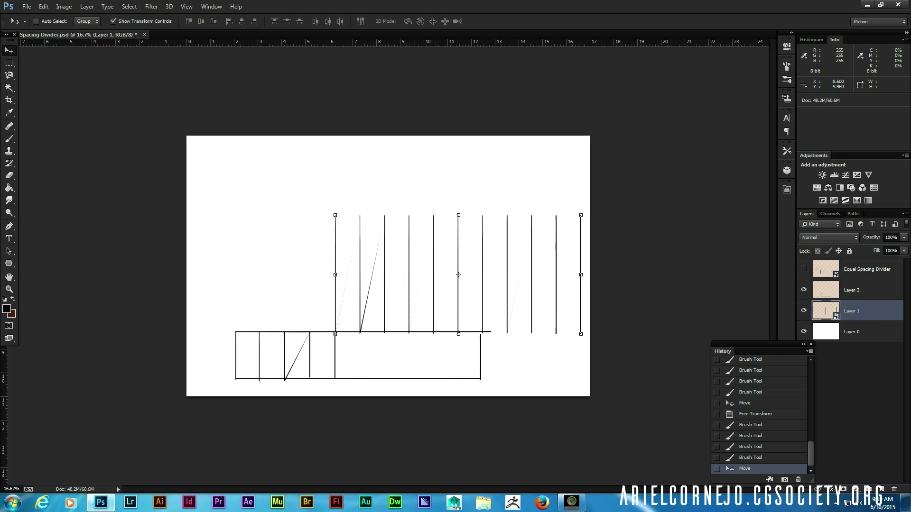
pyautogui.moveTo(580, 275); pyautogui.dragTo(481, 279)
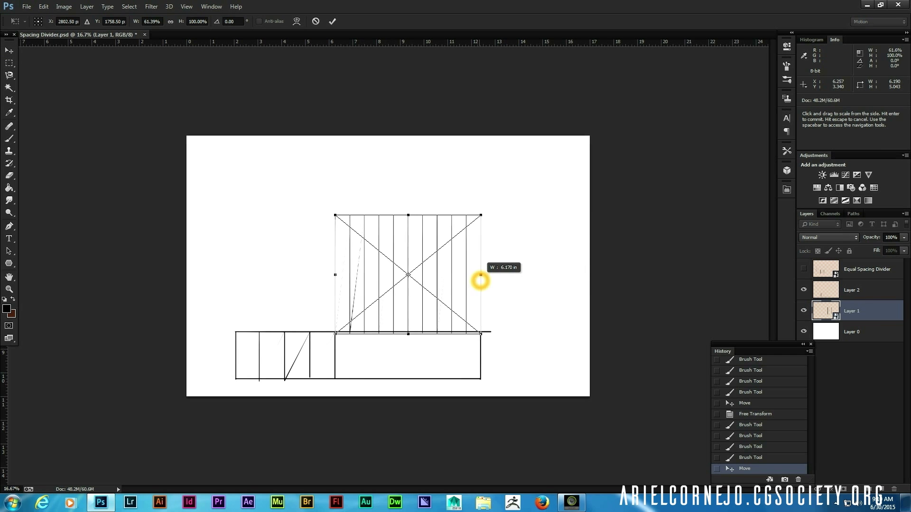
pyautogui.moveTo(480, 281); pyautogui.dragTo(480, 280)
pyautogui.click(332, 21)
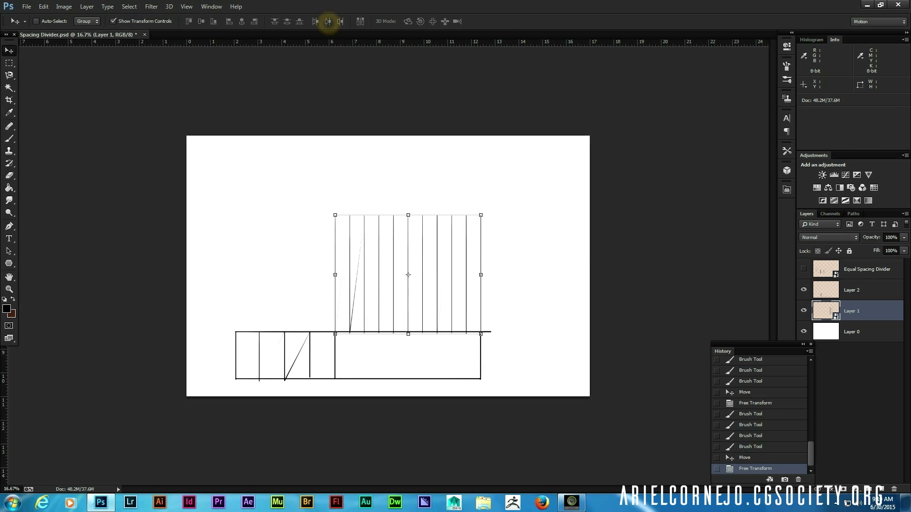
# - Paint vertical division lines on Layer 2 in the rectangle's undivided part, starting below the compressed divider's second line
pyautogui.click(860, 294)
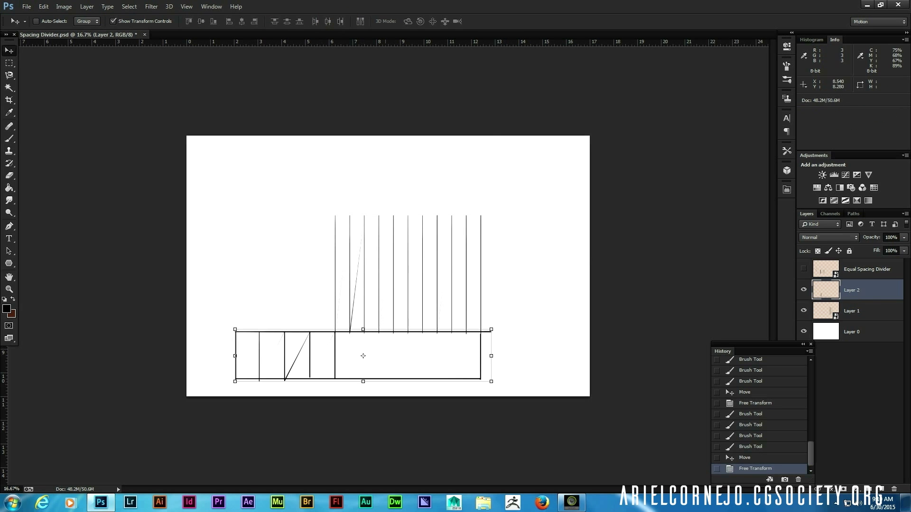
pyautogui.press('b')
pyautogui.moveTo(350, 369)
pyautogui.mouseDown()
pyautogui.moveTo(351, 333)
pyautogui.moveTo(351, 381)
pyautogui.mouseUp()
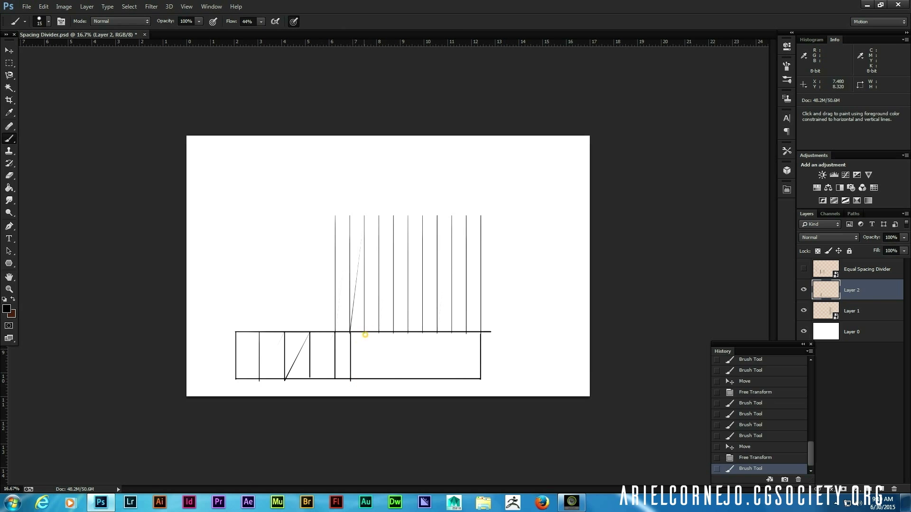